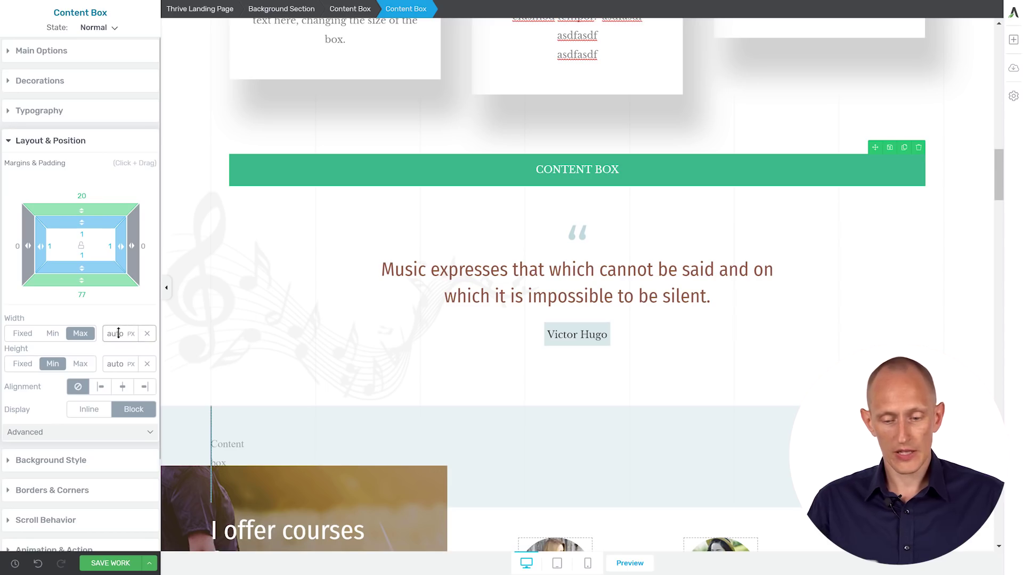
Drag the content box's maximum width down to 721 px.
{"action": "left_click_drag", "start_coordinate": [117, 334], "coordinate": [116, 250]}
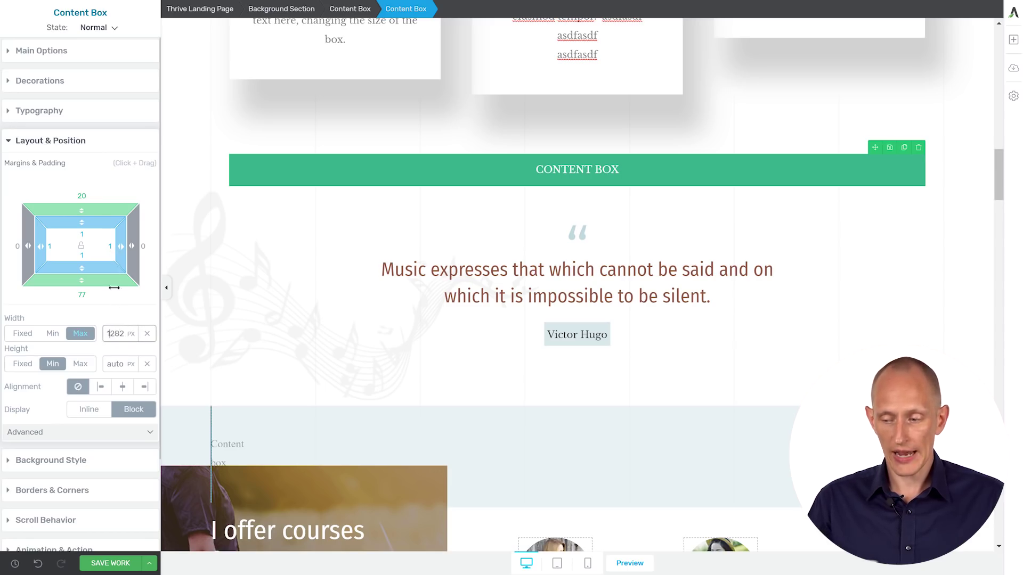
{"action": "left_click_drag", "start_coordinate": [104, 404], "coordinate": [109, 433]}
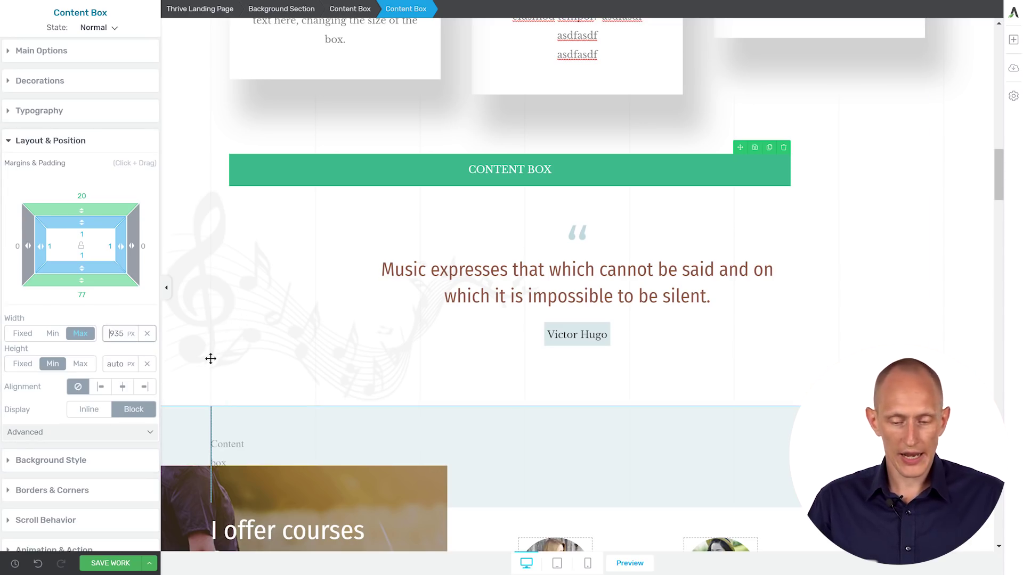
{"action": "left_click_drag", "start_coordinate": [121, 331], "coordinate": [118, 409]}
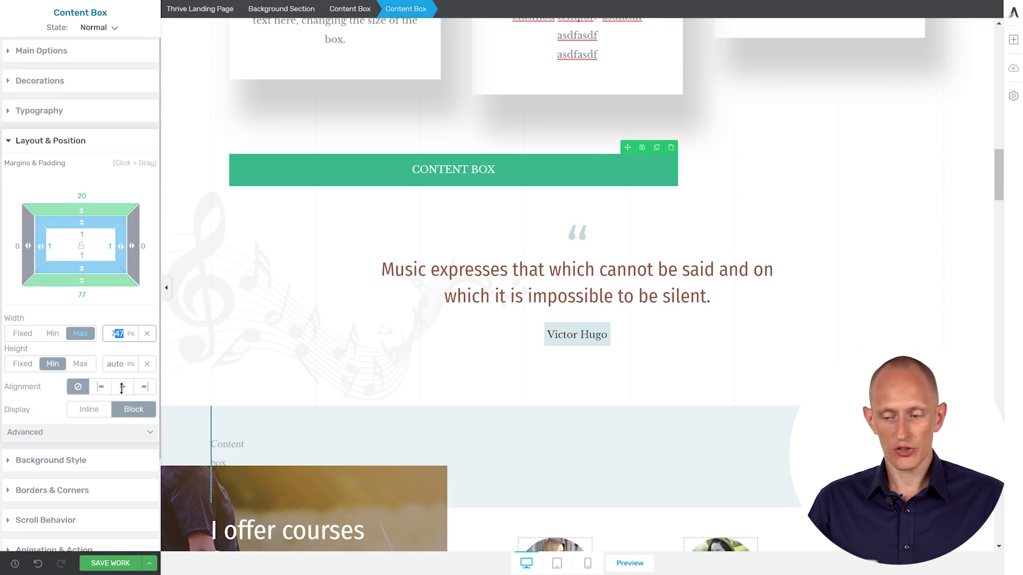
{"action": "mouse_move", "coordinate": [118, 328]}
{"action": "left_mouse_down"}
{"action": "mouse_move", "coordinate": [116, 405]}
{"action": "mouse_move", "coordinate": [124, 324]}
{"action": "left_mouse_up"}
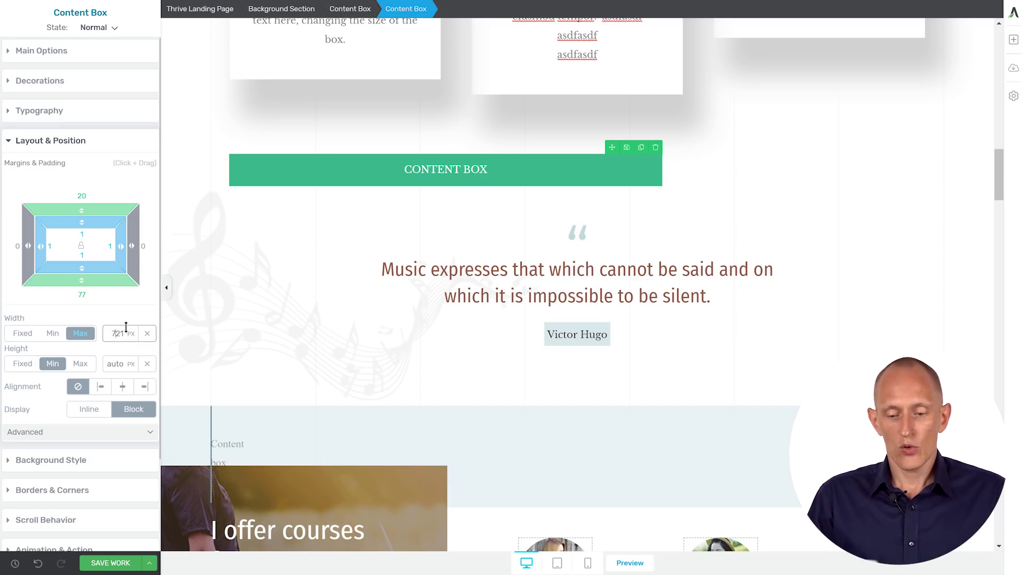
Set the maximum width to 50% and preview the page in mobile view.
{"action": "left_click", "coordinate": [130, 334]}
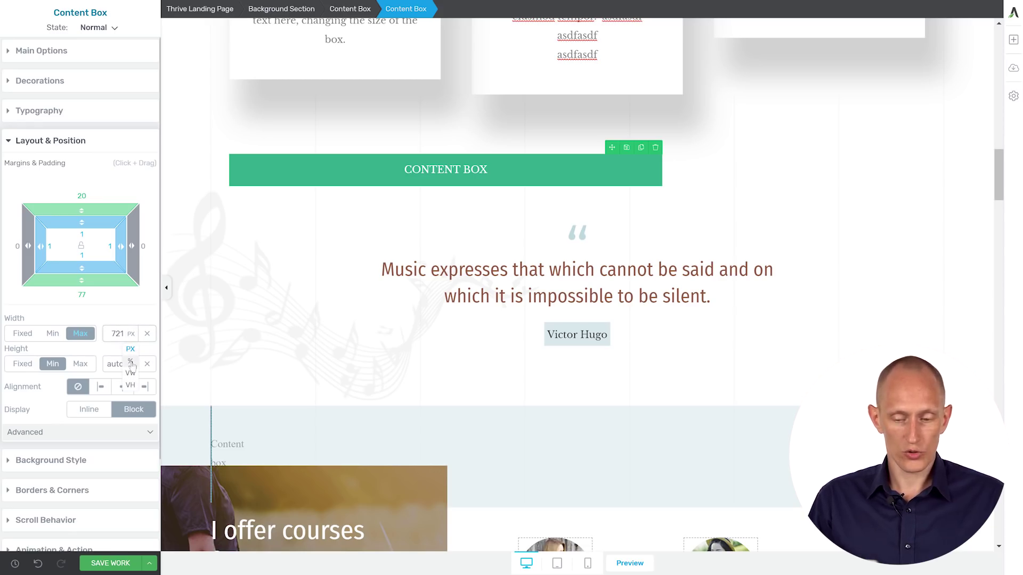
{"action": "left_click", "coordinate": [130, 362]}
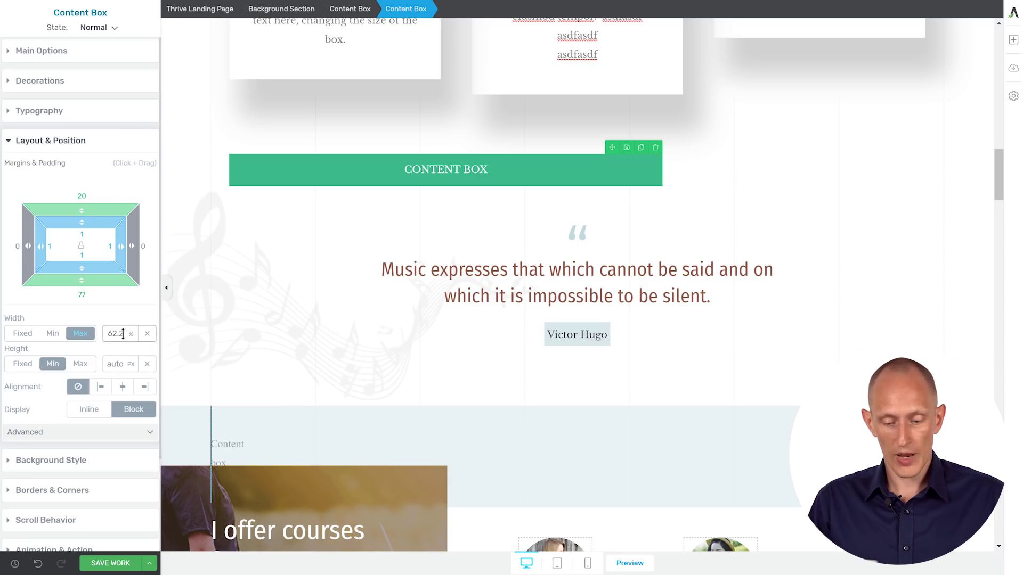
{"action": "double_click", "coordinate": [122, 333]}
{"action": "type", "text": "50"}
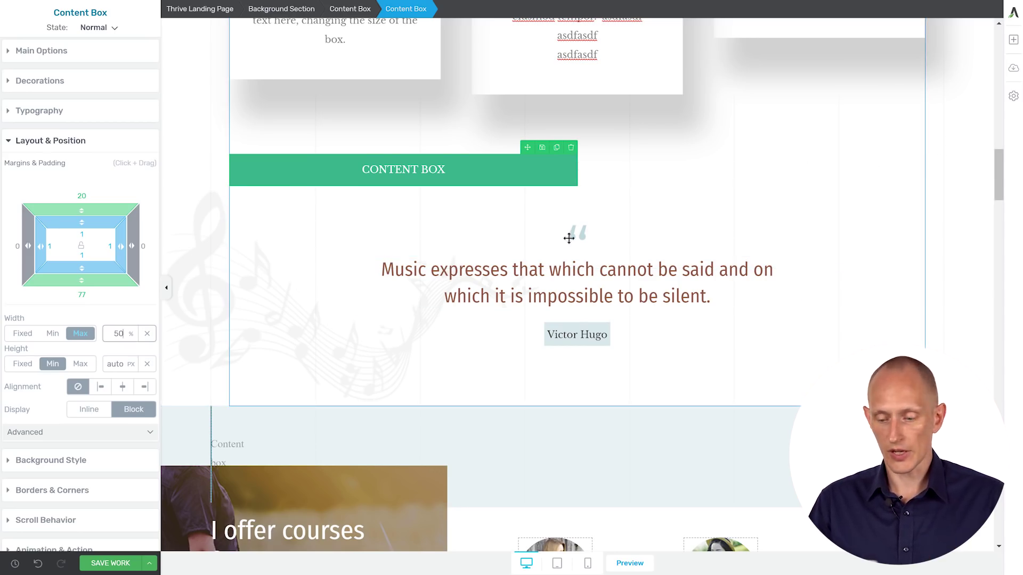
{"action": "left_click", "coordinate": [588, 563]}
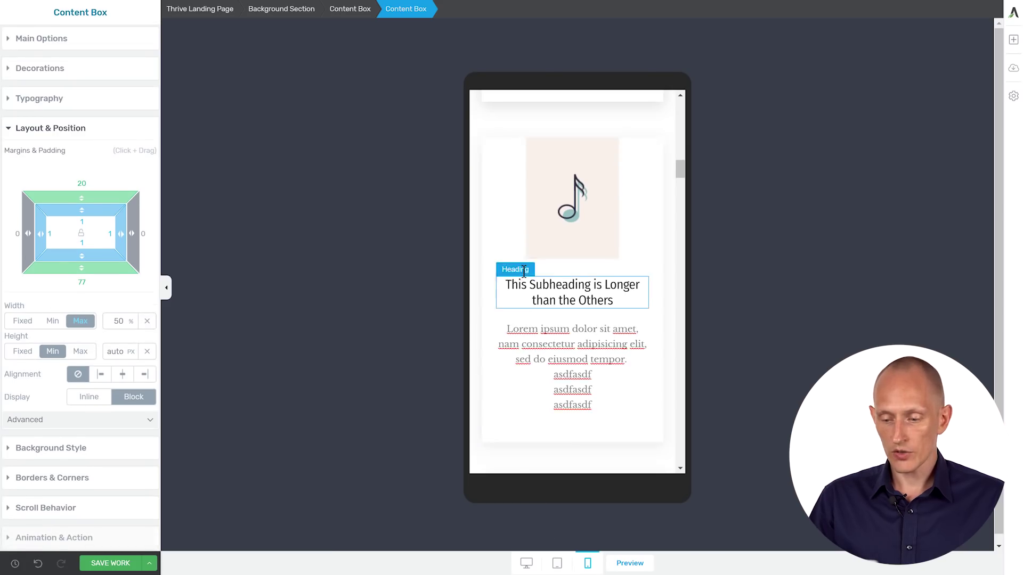
Back in desktop view, switch the width unit to px and reset maximum width to auto.
{"action": "scroll", "coordinate": [524, 272], "scroll_direction": "down", "scroll_amount": 5}
{"action": "scroll", "coordinate": [585, 233], "scroll_direction": "up", "scroll_amount": 1}
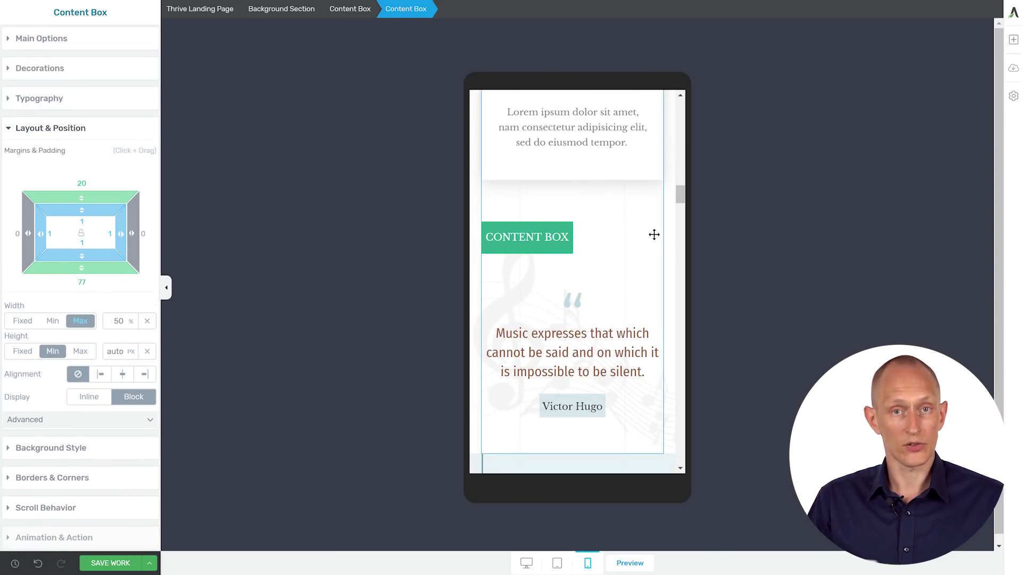
{"action": "left_click", "coordinate": [526, 562]}
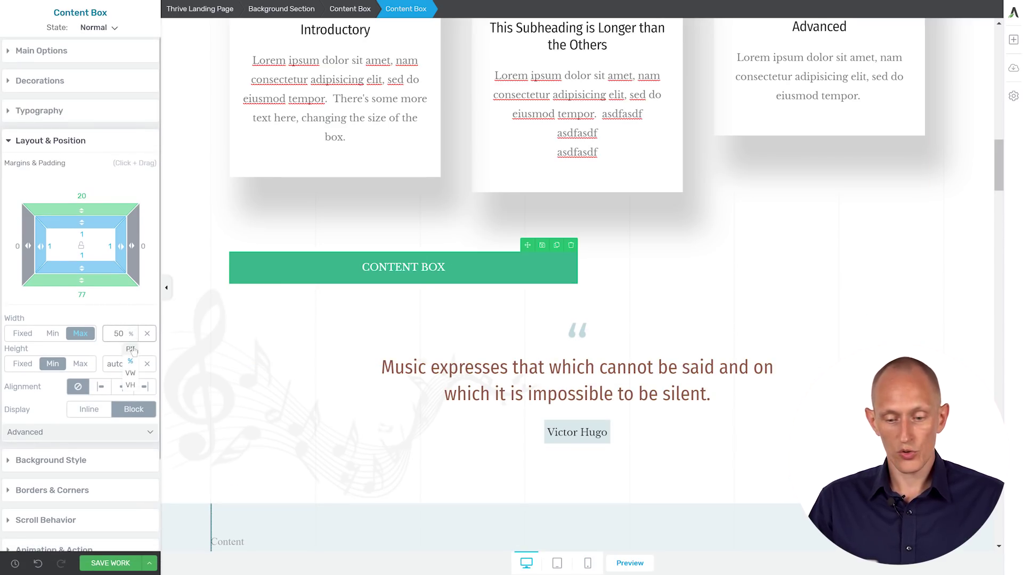
{"action": "left_click", "coordinate": [131, 350]}
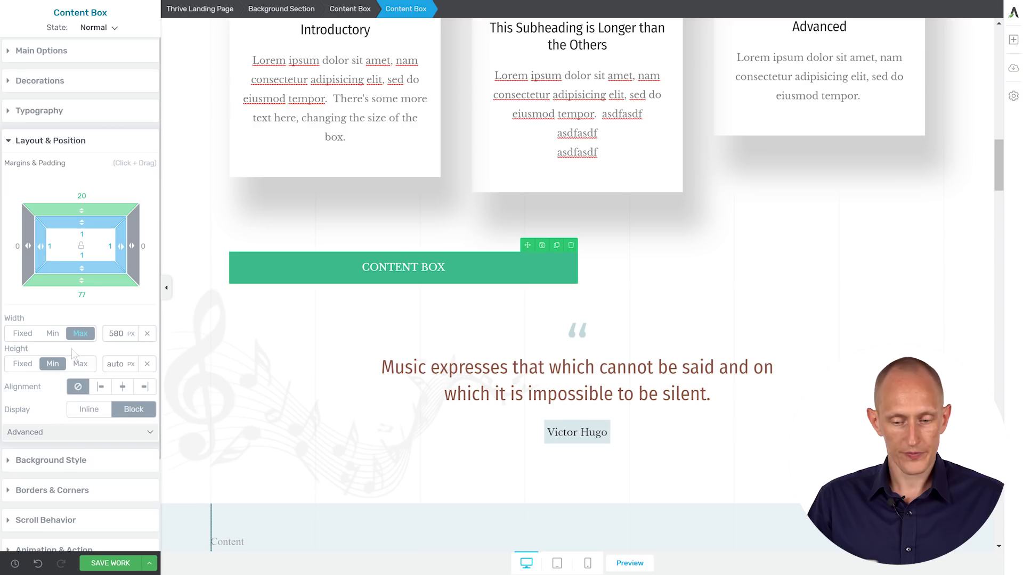
{"action": "left_click", "coordinate": [147, 333]}
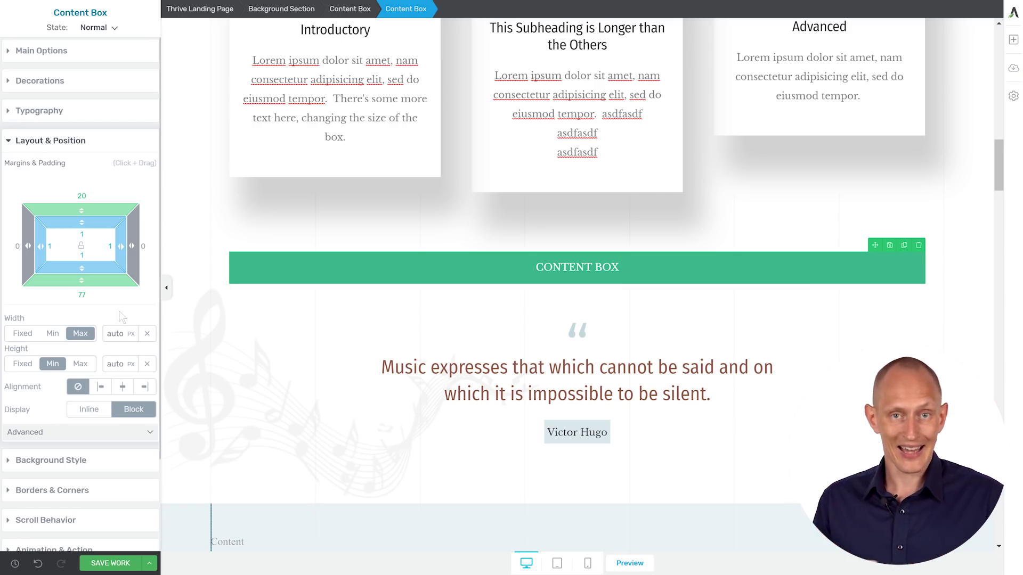
Raise the green content box's minimum height to about 207 px.
{"action": "left_click", "coordinate": [117, 364]}
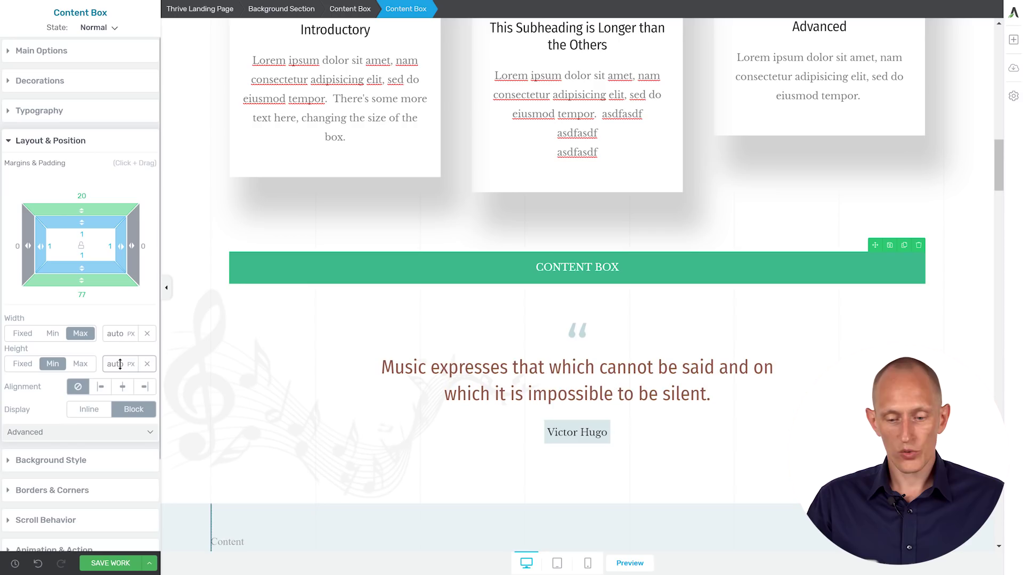
{"action": "left_click_drag", "start_coordinate": [115, 319], "coordinate": [105, 279]}
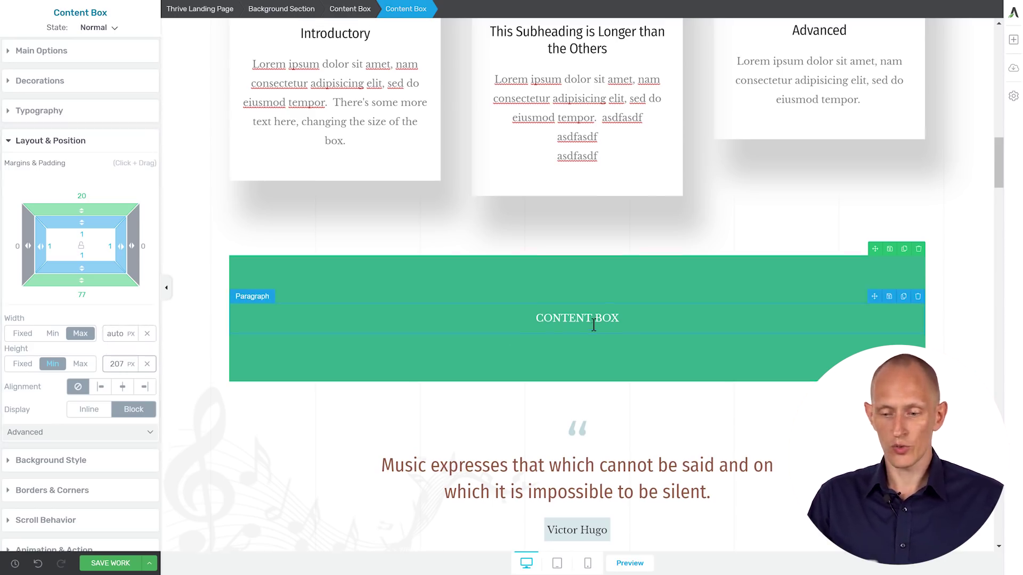
{"action": "scroll", "coordinate": [590, 324], "scroll_direction": "up", "scroll_amount": 2}
{"action": "scroll", "coordinate": [590, 324], "scroll_direction": "up", "scroll_amount": 2}
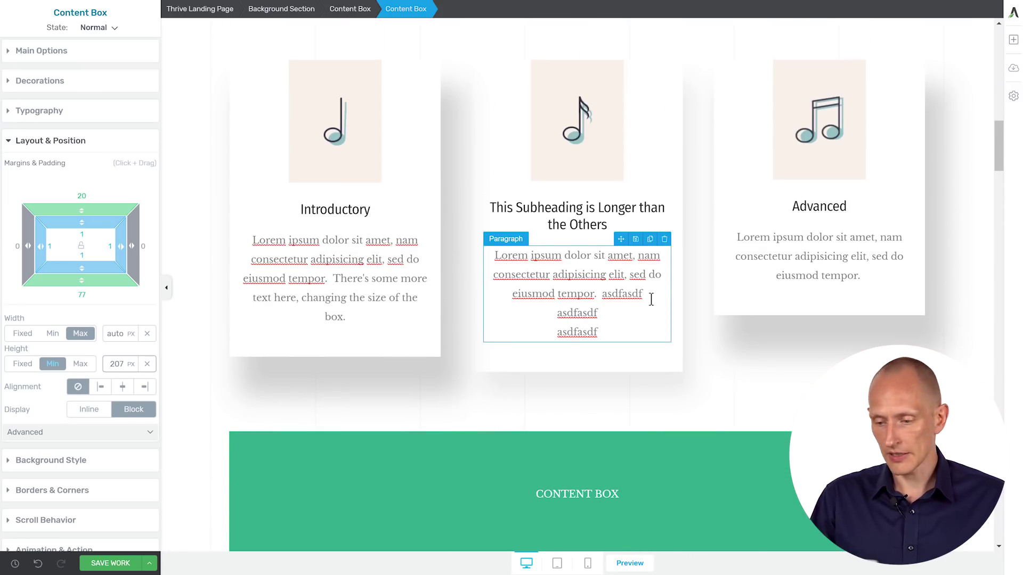
Give the middle class card a 530 px minimum height.
{"action": "scroll", "coordinate": [650, 297], "scroll_direction": "up", "scroll_amount": 1}
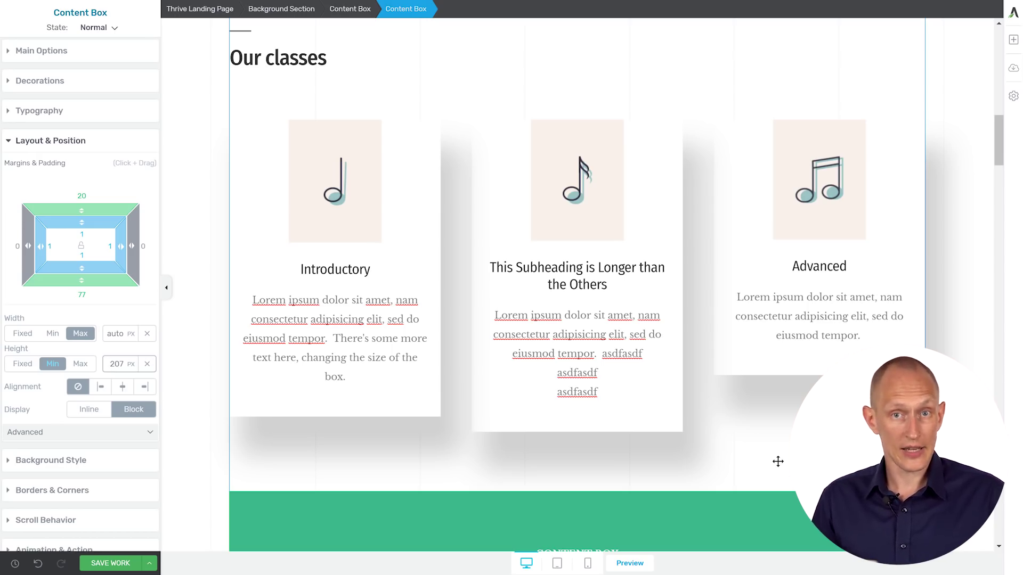
{"action": "left_click", "coordinate": [563, 425]}
{"action": "scroll", "coordinate": [613, 326], "scroll_direction": "down", "scroll_amount": 1}
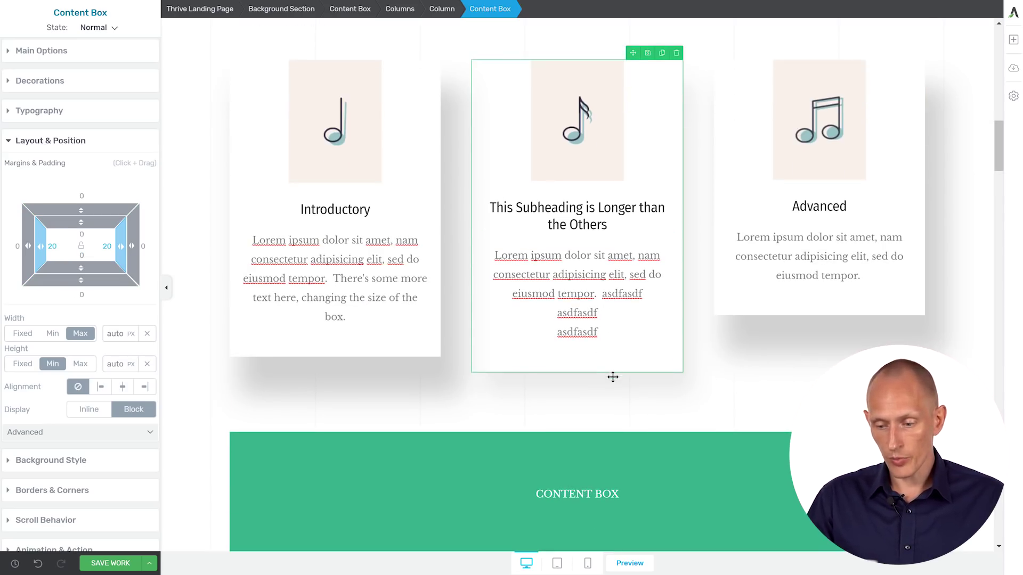
{"action": "left_click", "coordinate": [118, 364]}
{"action": "type", "text": "530"}
{"action": "key", "text": "BackSpace"}
{"action": "type", "text": "7"}
{"action": "mouse_move", "coordinate": [124, 364]}
{"action": "left_mouse_down"}
{"action": "mouse_move", "coordinate": [114, 375]}
{"action": "mouse_move", "coordinate": [127, 361]}
{"action": "left_mouse_up"}
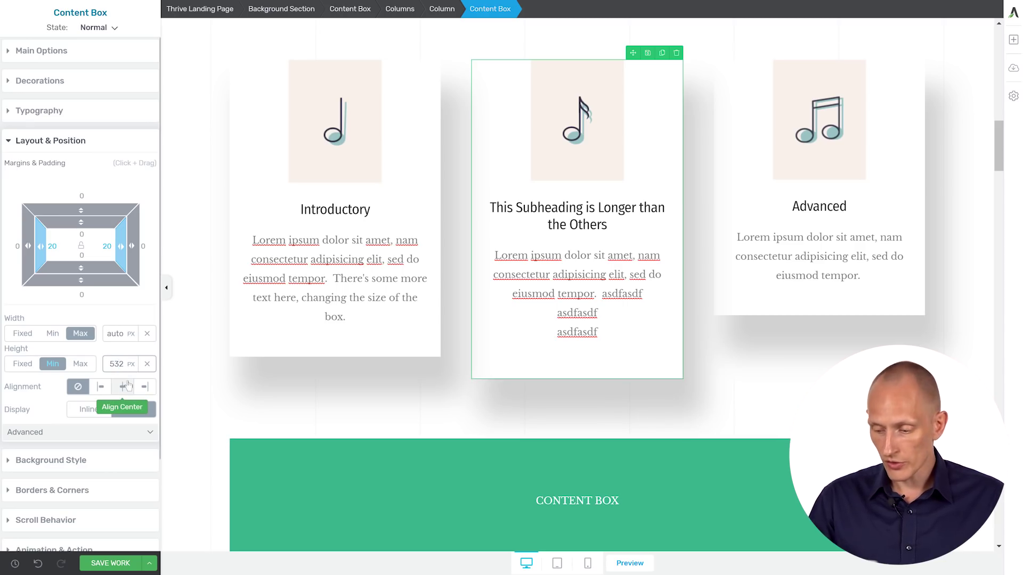
{"action": "key", "text": "BackSpace"}
{"action": "type", "text": "0"}
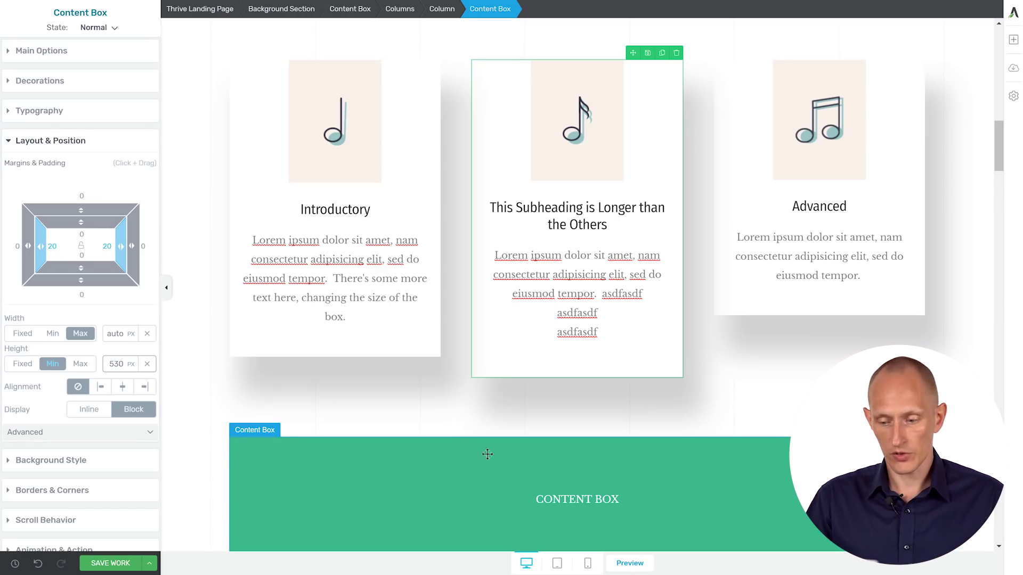
Set the Introductory and Advanced cards' minimum height to 530 px as well.
{"action": "left_click", "coordinate": [302, 351]}
{"action": "left_click", "coordinate": [116, 365]}
{"action": "type", "text": "530"}
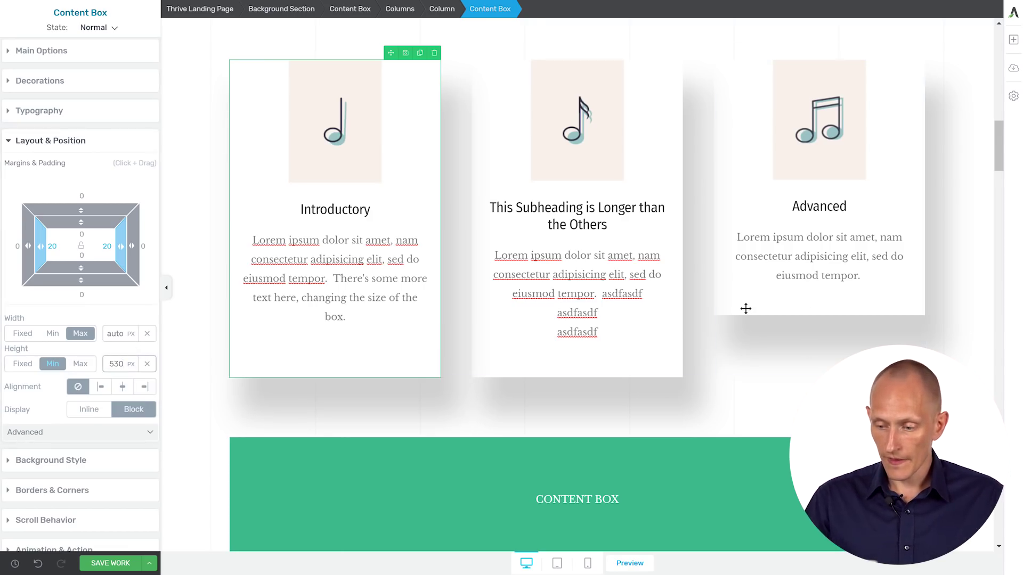
{"action": "left_click", "coordinate": [114, 368]}
{"action": "type", "text": "53"}
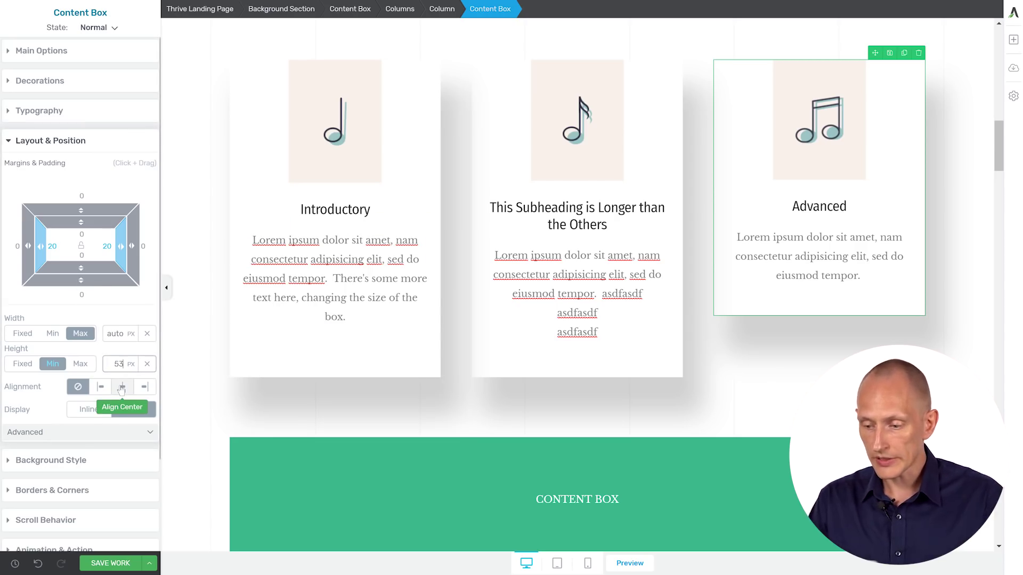
{"action": "type", "text": "0"}
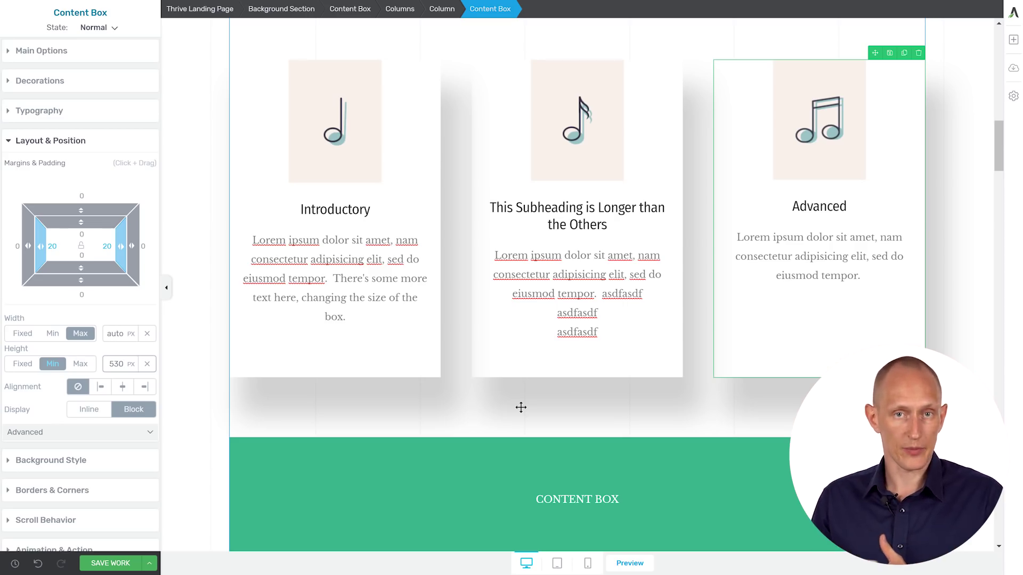
{"action": "scroll", "coordinate": [564, 366], "scroll_direction": "up", "scroll_amount": 8}
{"action": "scroll", "coordinate": [580, 350], "scroll_direction": "up", "scroll_amount": 2}
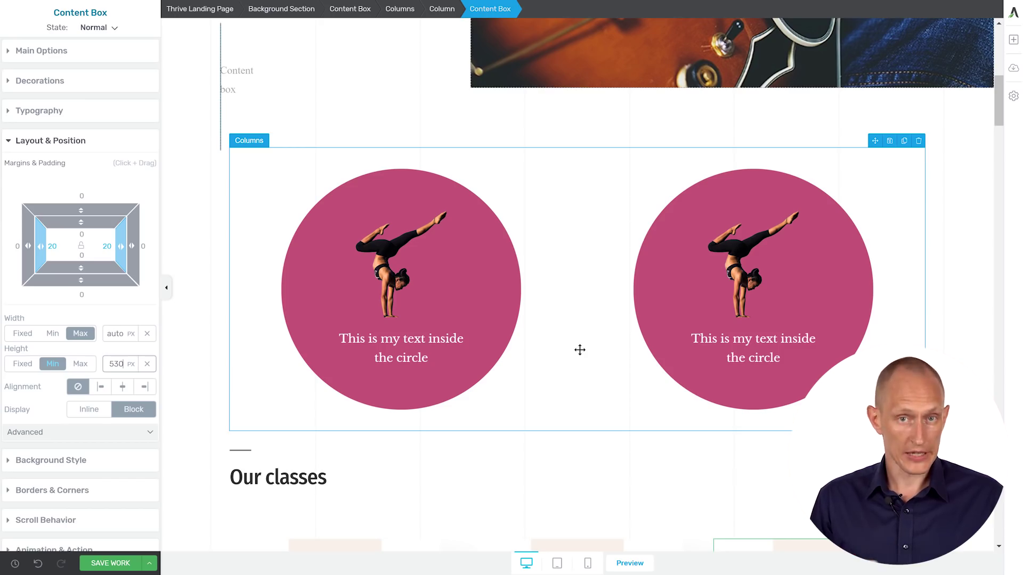
{"action": "left_click", "coordinate": [437, 389]}
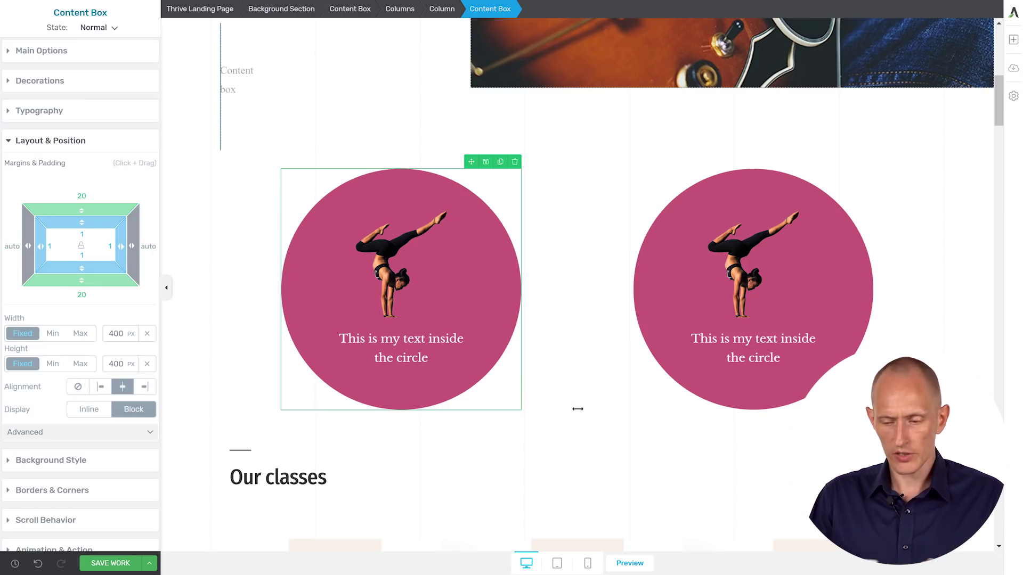
{"action": "scroll", "coordinate": [577, 408], "scroll_direction": "down", "scroll_amount": 10}
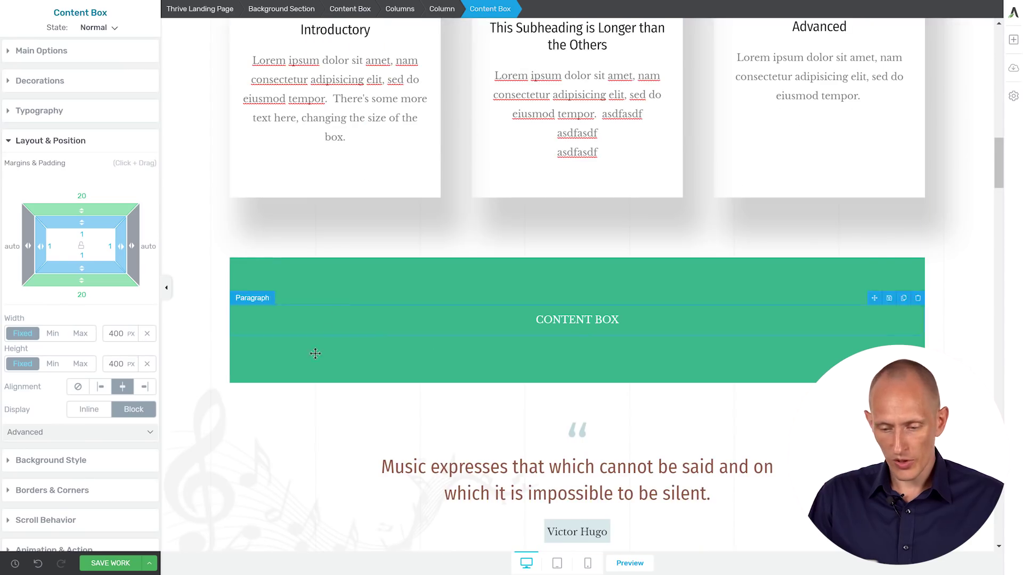
{"action": "left_click", "coordinate": [305, 367]}
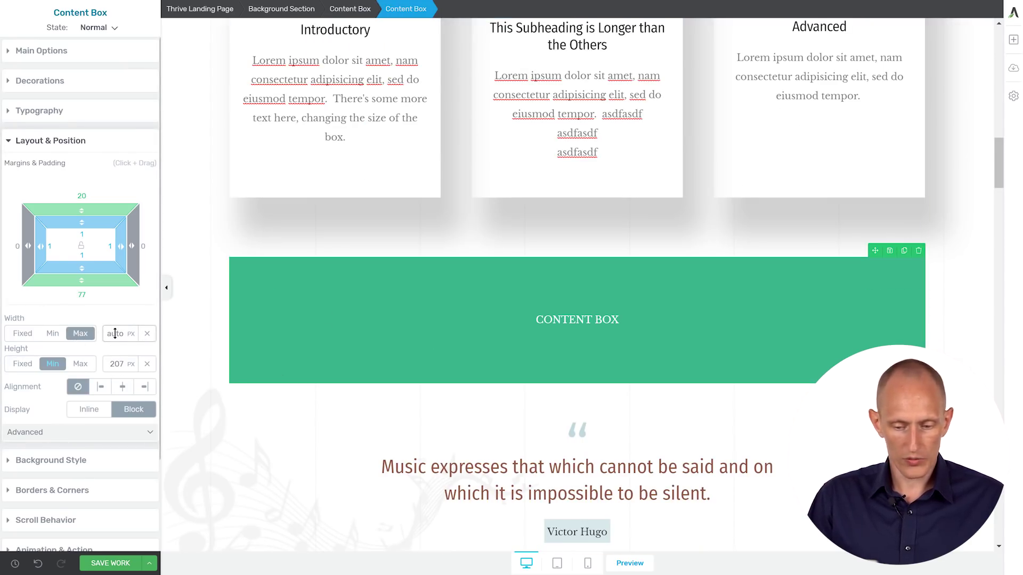
Set the content box's maximum width to 500 px and minimum height to 500 px.
{"action": "left_click", "coordinate": [134, 338]}
{"action": "type", "text": "500"}
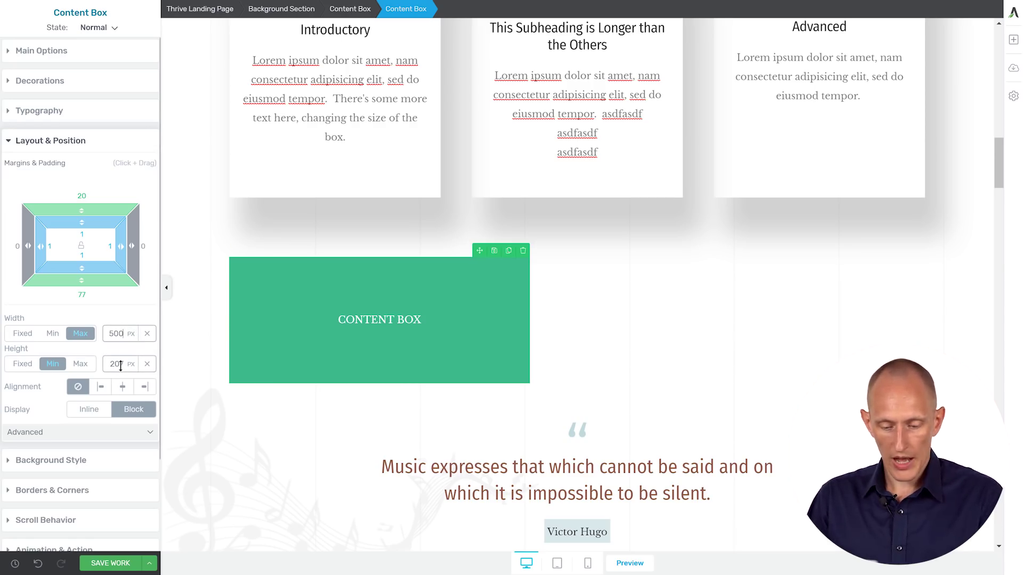
{"action": "left_click", "coordinate": [120, 366]}
{"action": "type", "text": "500"}
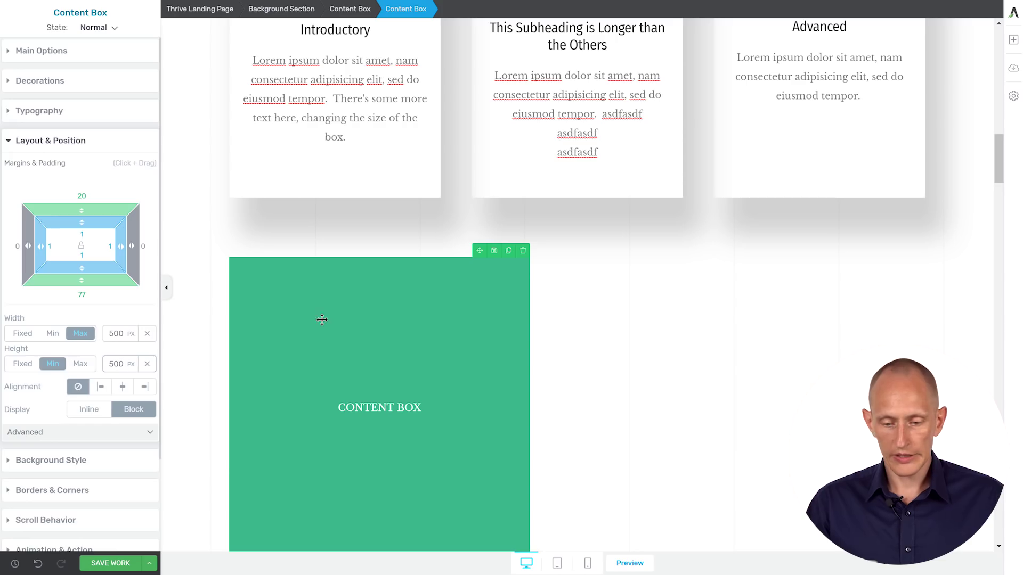
Round the box's corners to a 329 px radius in Borders & Corners.
{"action": "scroll", "coordinate": [60, 421], "scroll_direction": "down", "scroll_amount": 2}
{"action": "left_click", "coordinate": [93, 385]}
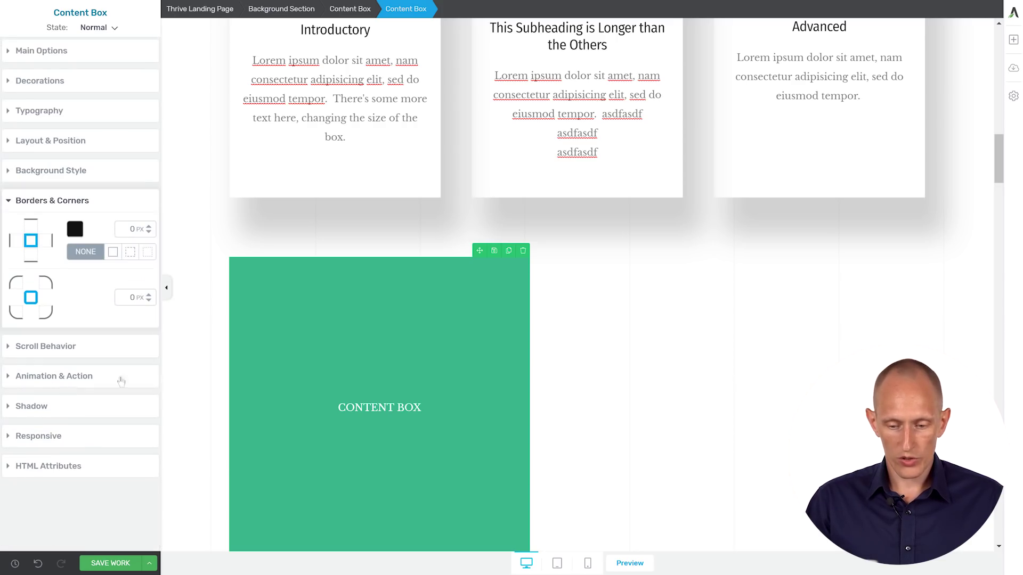
{"action": "left_click_drag", "start_coordinate": [149, 297], "coordinate": [154, 104]}
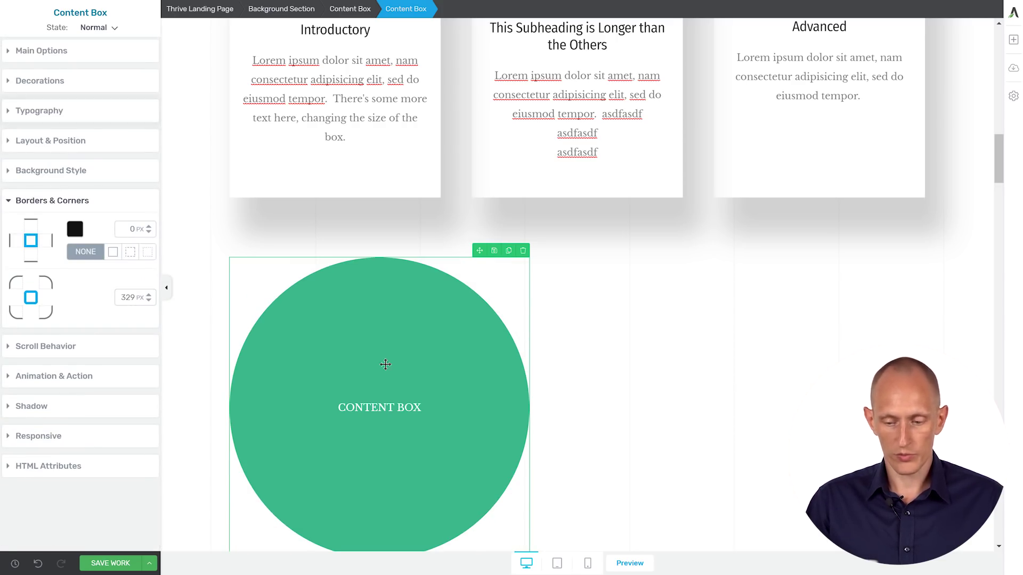
{"action": "scroll", "coordinate": [458, 367], "scroll_direction": "down", "scroll_amount": 2}
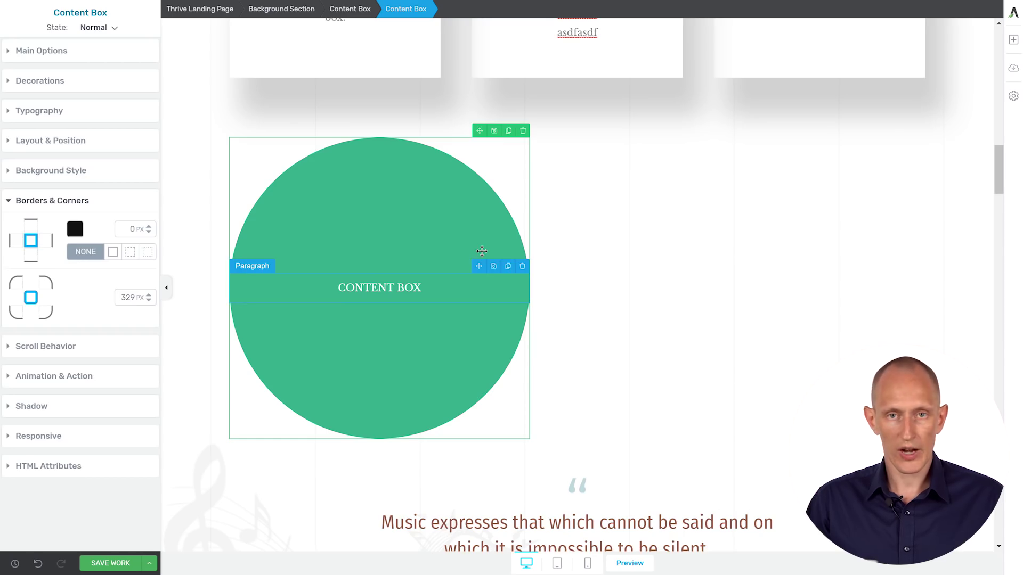
{"action": "scroll", "coordinate": [496, 293], "scroll_direction": "up", "scroll_amount": 1}
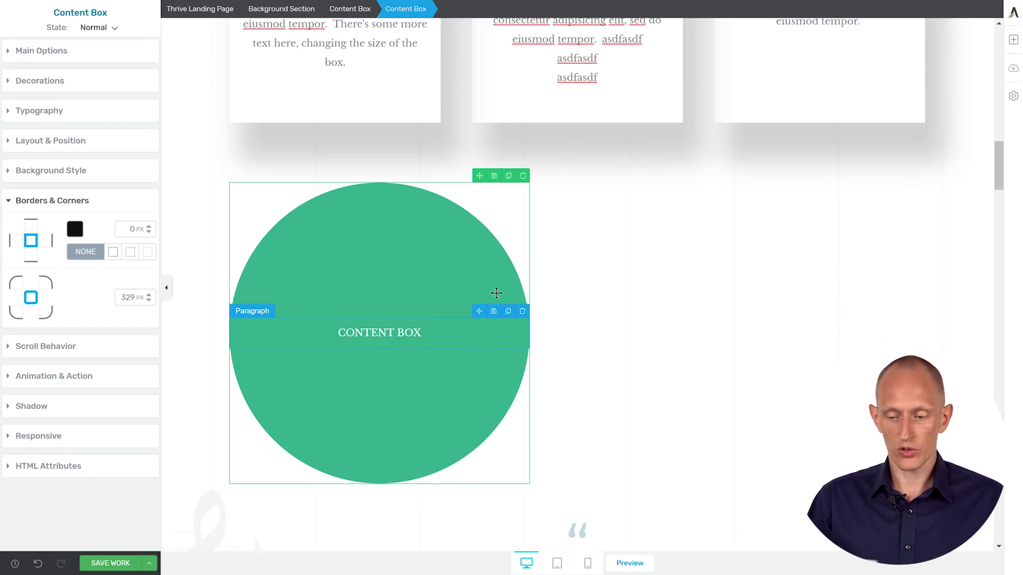
{"action": "scroll", "coordinate": [496, 293], "scroll_direction": "up", "scroll_amount": 12}
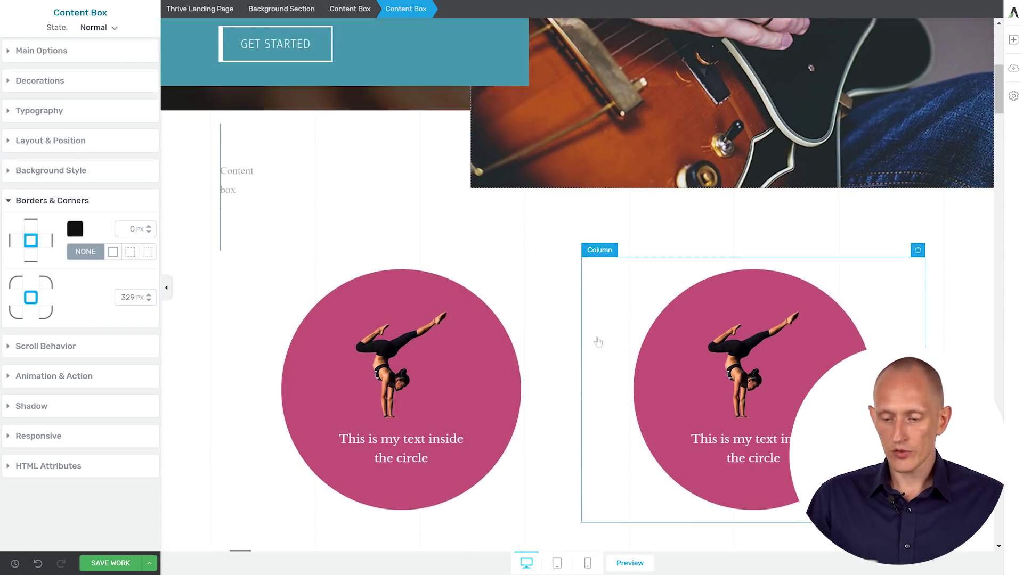
{"action": "scroll", "coordinate": [497, 252], "scroll_direction": "down", "scroll_amount": 2}
{"action": "left_click", "coordinate": [498, 251]}
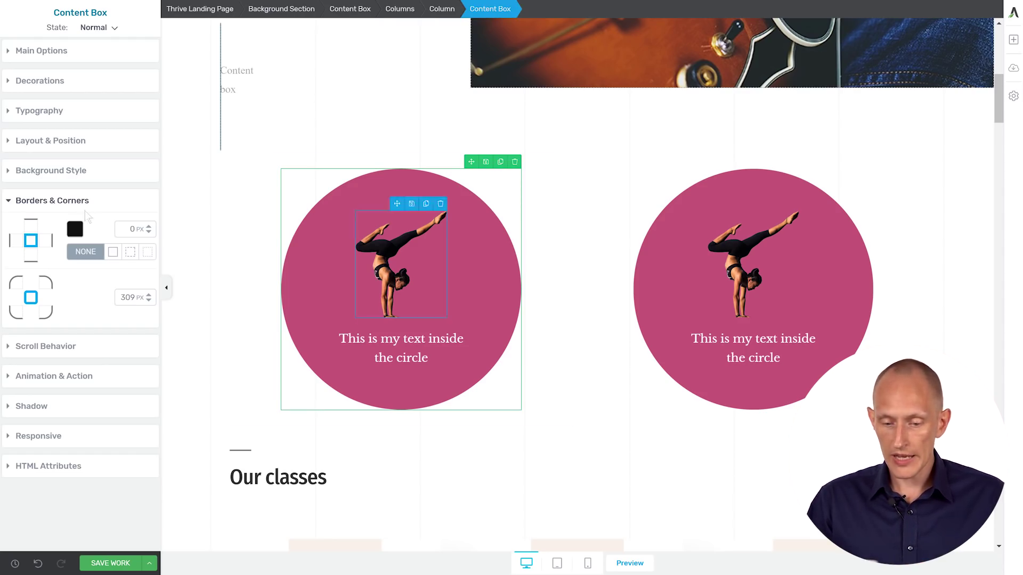
{"action": "left_click", "coordinate": [46, 141]}
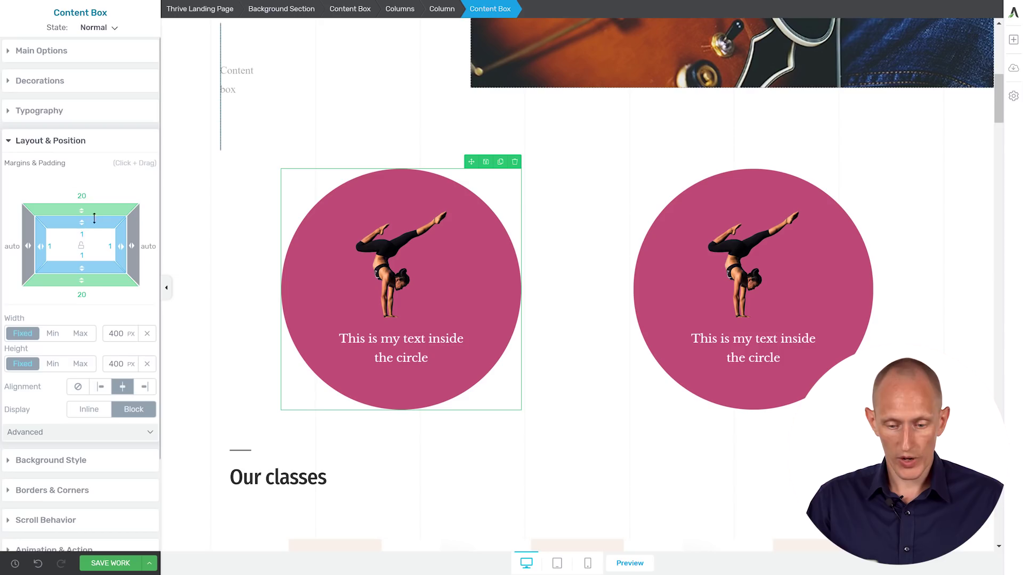
{"action": "scroll", "coordinate": [23, 274], "scroll_direction": "down", "scroll_amount": 1}
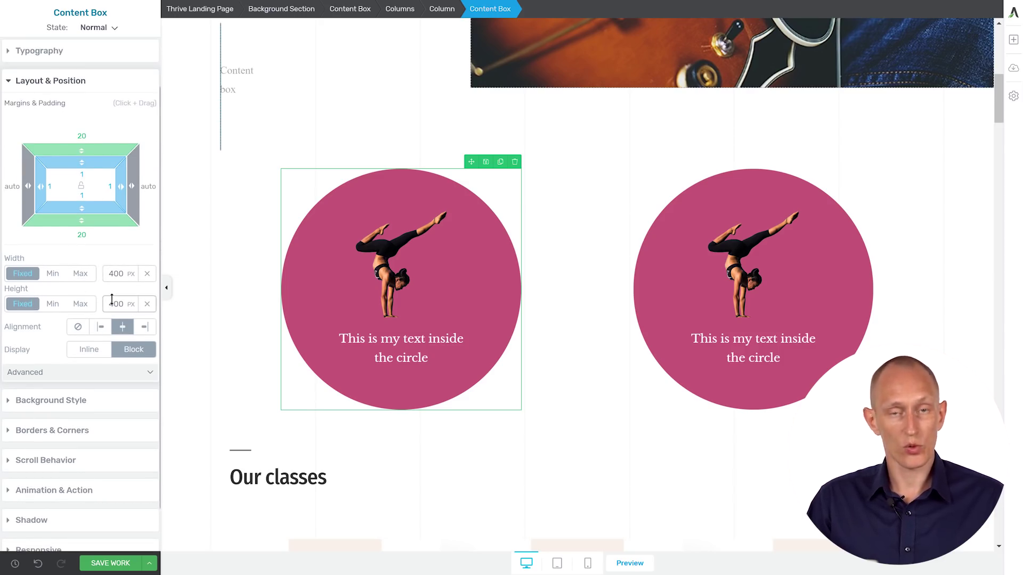
{"action": "left_click", "coordinate": [711, 196]}
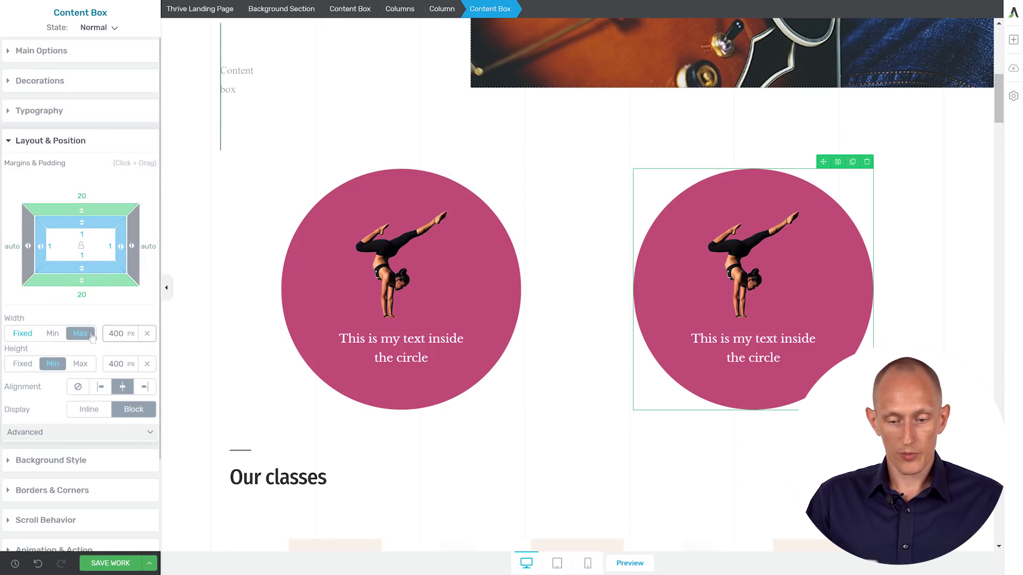
{"action": "left_click", "coordinate": [110, 364]}
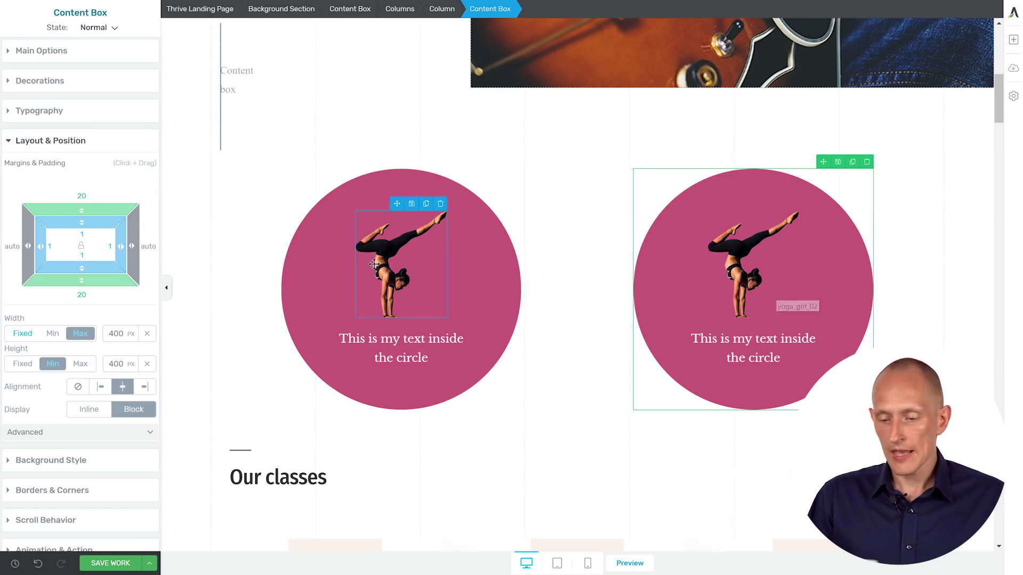
{"action": "left_click", "coordinate": [382, 264]}
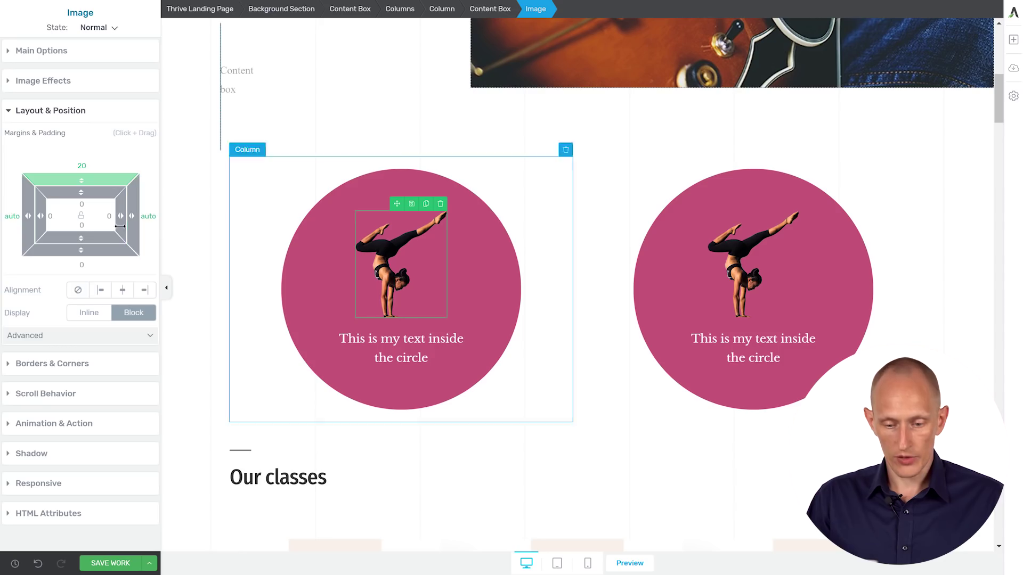
Centre and enlarge the left yoga image, then enlarge the right image to 324 px.
{"action": "left_click", "coordinate": [123, 290]}
{"action": "left_click", "coordinate": [47, 81]}
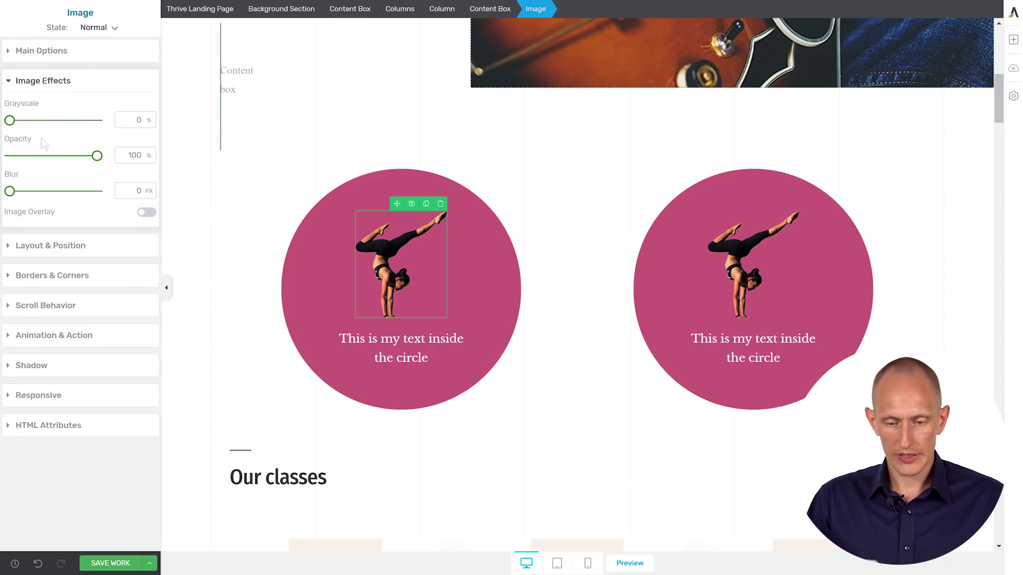
{"action": "left_click", "coordinate": [62, 56]}
{"action": "left_click_drag", "start_coordinate": [44, 152], "coordinate": [72, 166]}
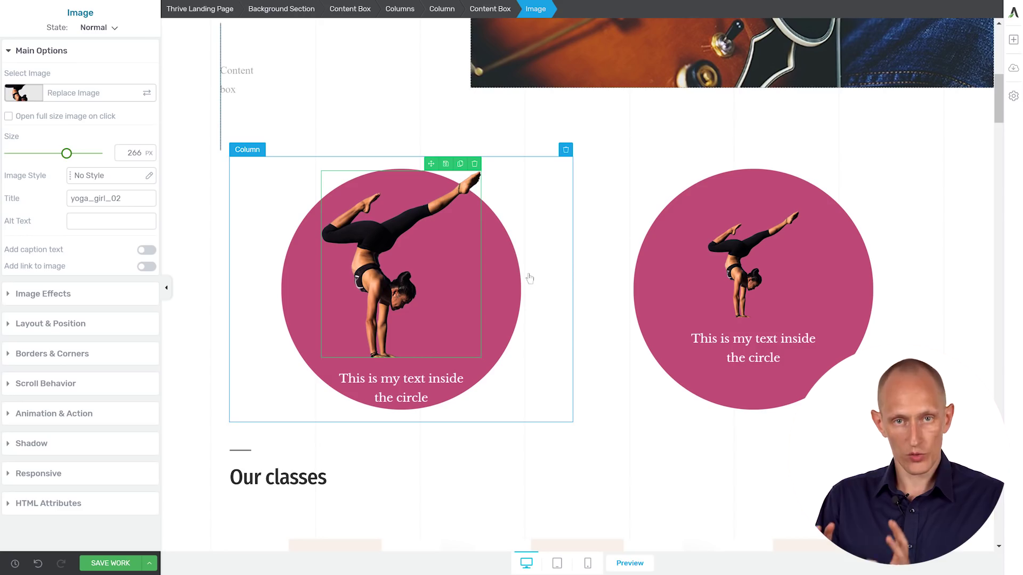
{"action": "left_click", "coordinate": [753, 274]}
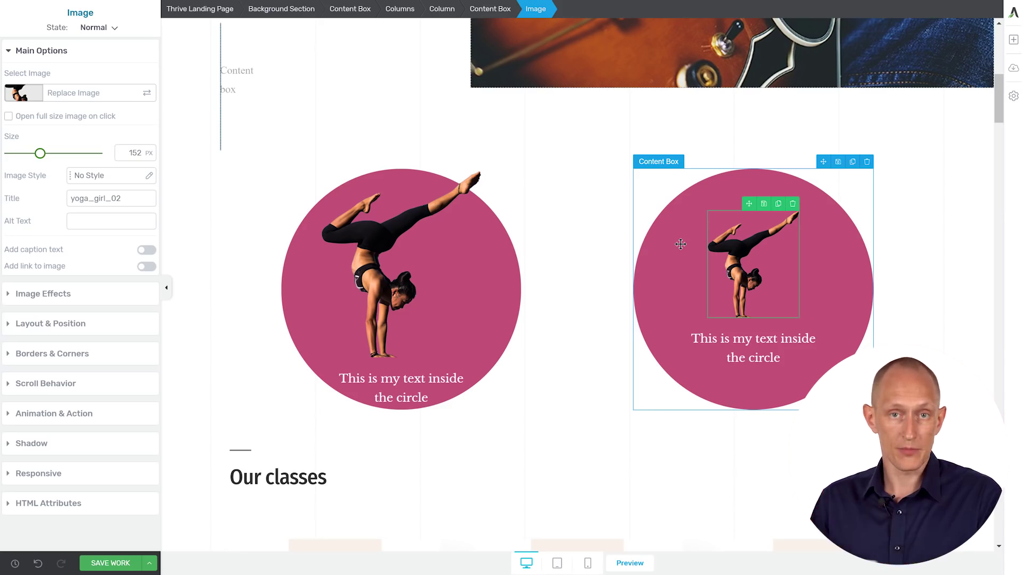
{"action": "left_click_drag", "start_coordinate": [40, 153], "coordinate": [81, 163]}
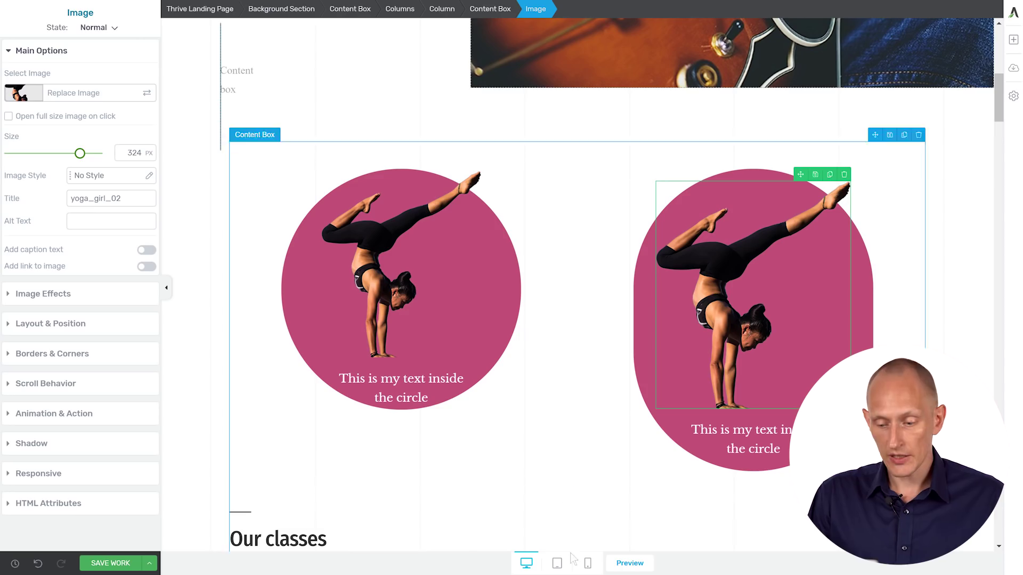
Switch to the mobile view and select the first circle's content box.
{"action": "left_click", "coordinate": [587, 563]}
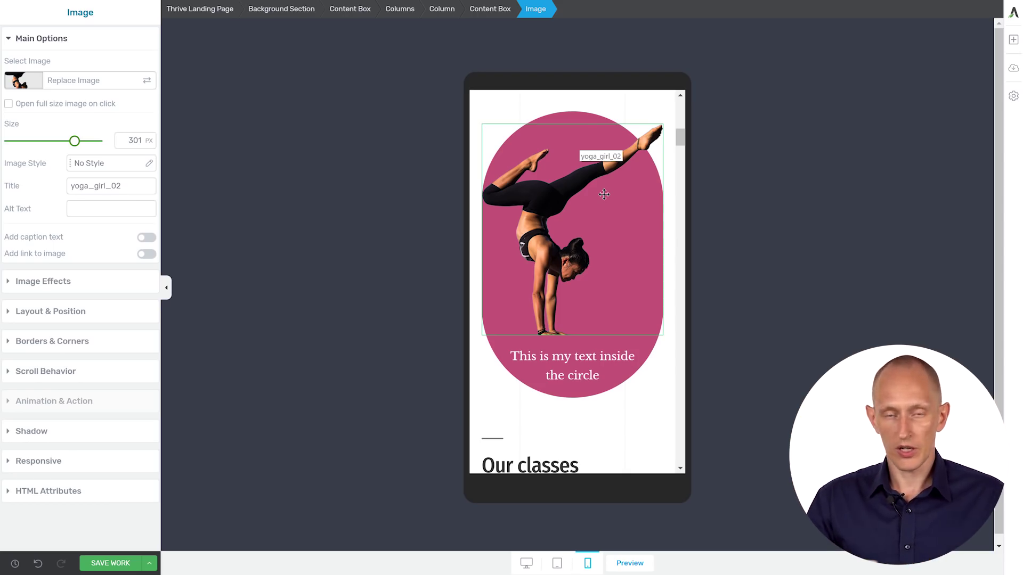
{"action": "left_click_drag", "start_coordinate": [606, 163], "coordinate": [643, 173]}
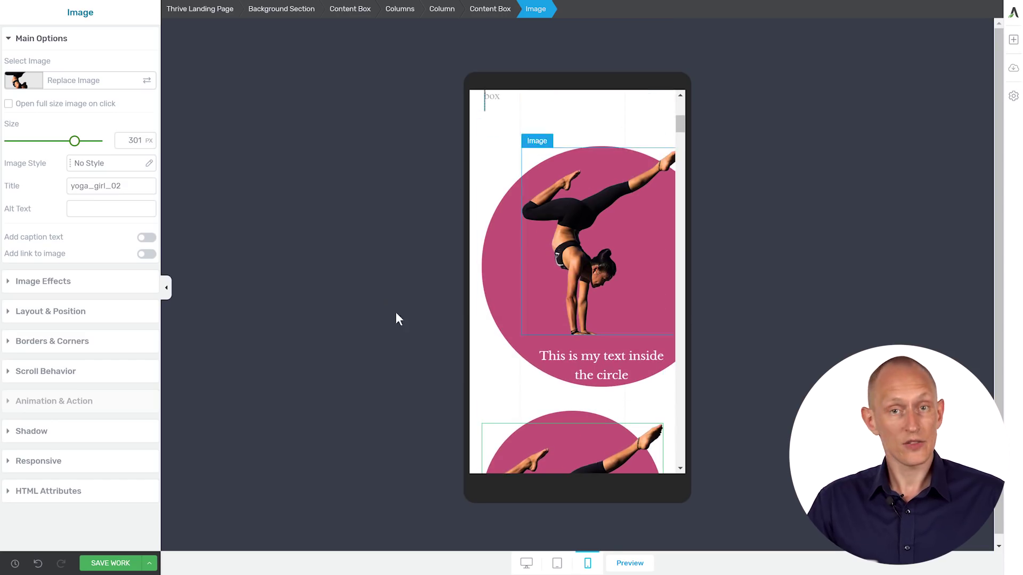
{"action": "left_click", "coordinate": [499, 199]}
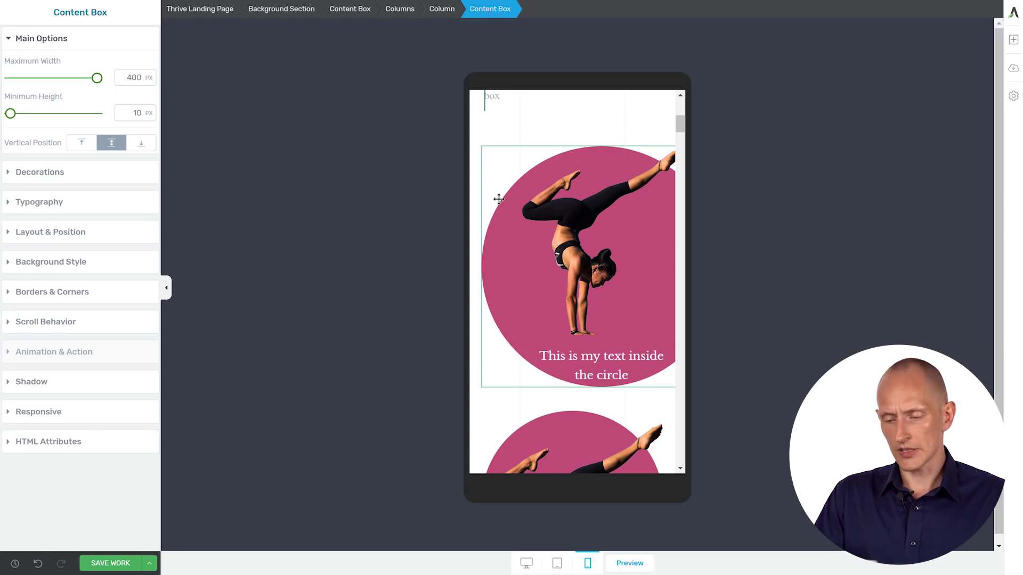
Give the first circle's content box a -52 px left margin.
{"action": "scroll", "coordinate": [560, 274], "scroll_direction": "down", "scroll_amount": 2}
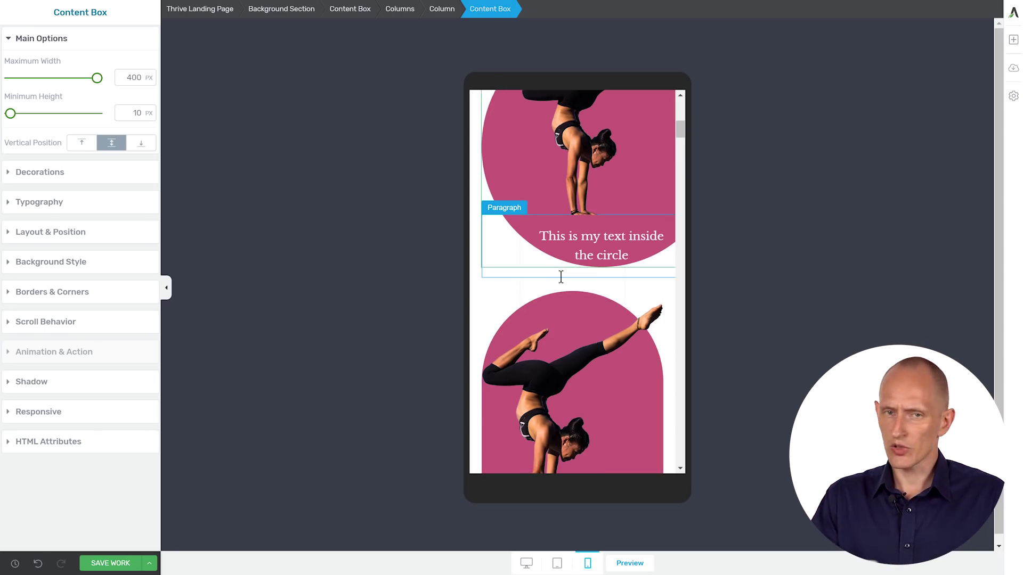
{"action": "scroll", "coordinate": [586, 256], "scroll_direction": "up", "scroll_amount": 3}
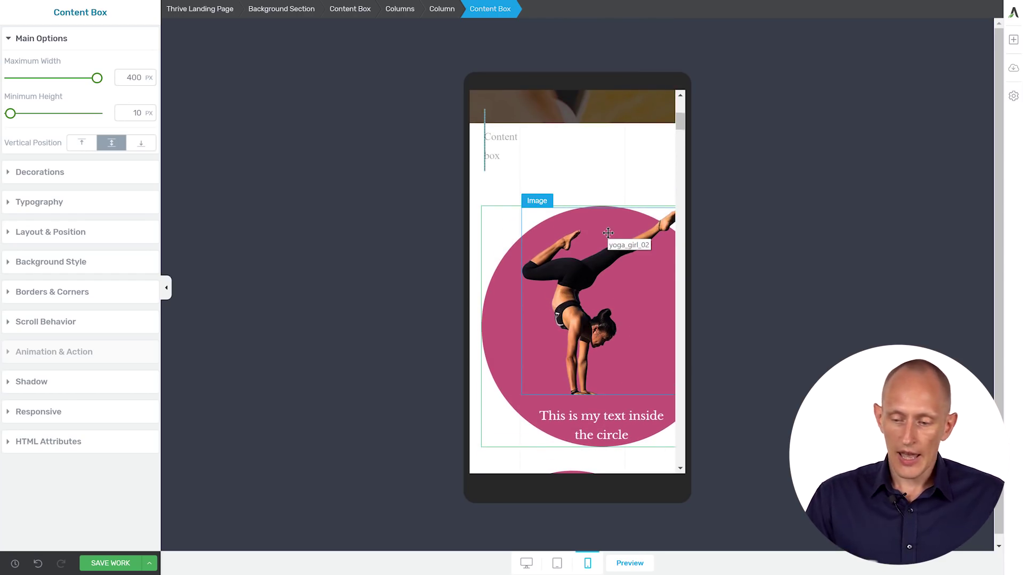
{"action": "scroll", "coordinate": [608, 233], "scroll_direction": "down", "scroll_amount": 1}
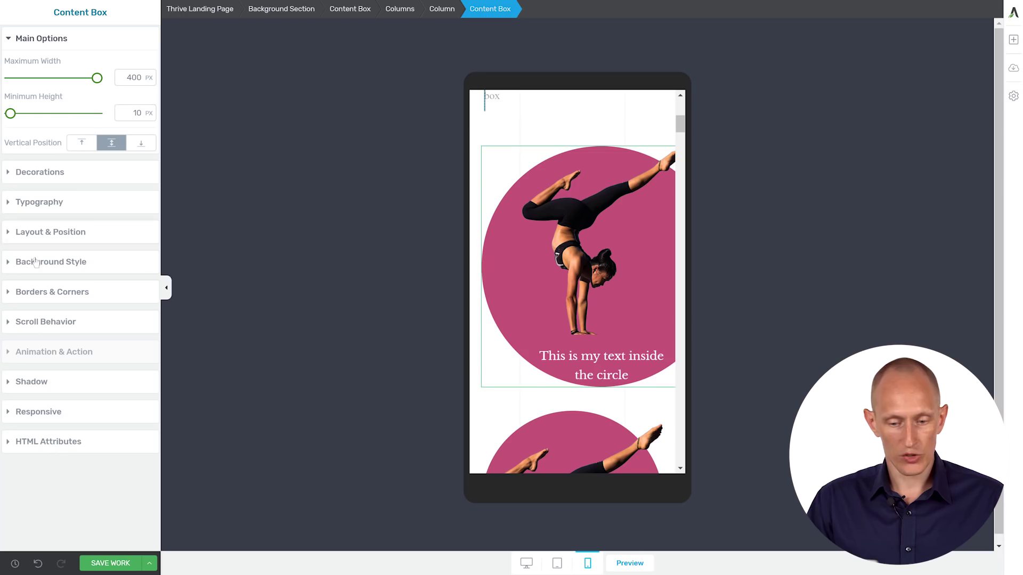
{"action": "left_click", "coordinate": [57, 239]}
{"action": "left_click_drag", "start_coordinate": [28, 234], "coordinate": [90, 236]}
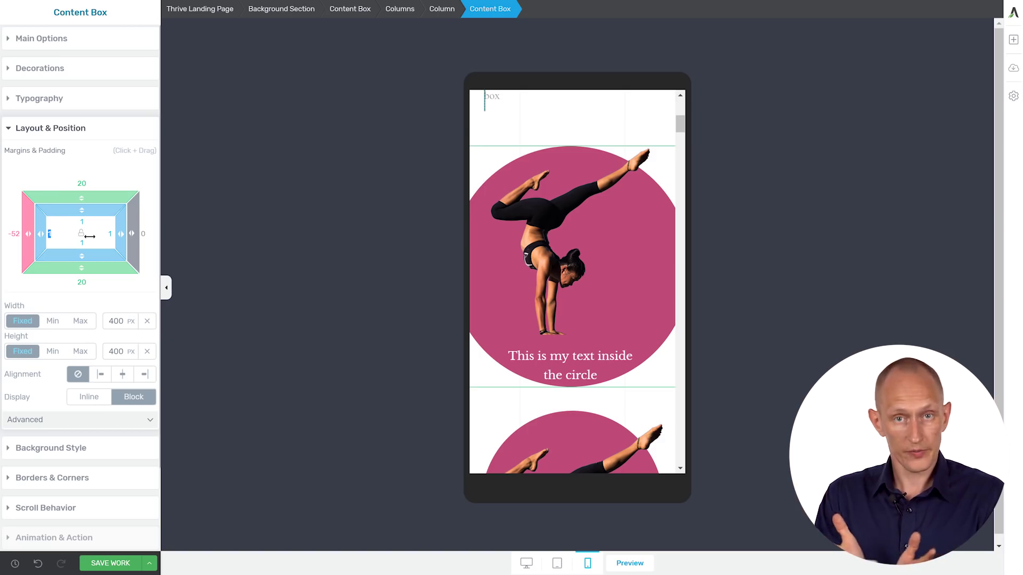